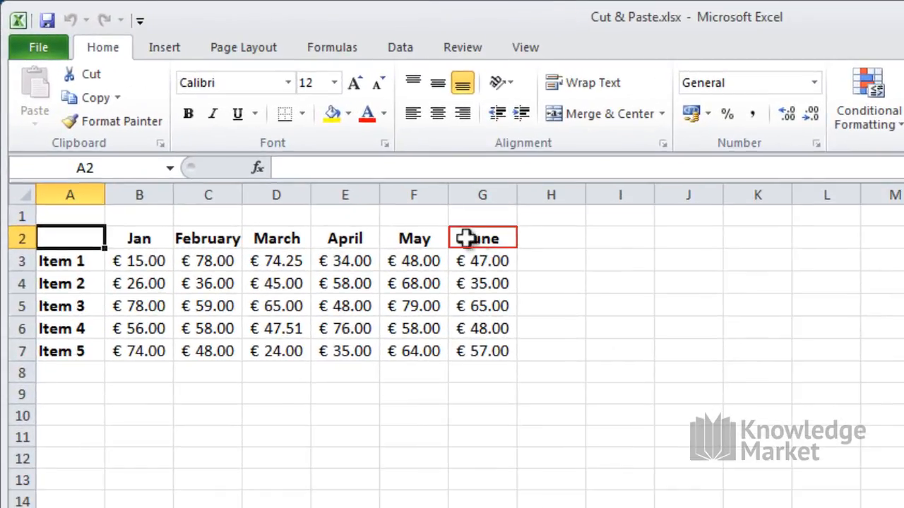
# Step: Move the June heading from G2 to I8 and back to its original cell G2
pyautogui.click(482, 238)
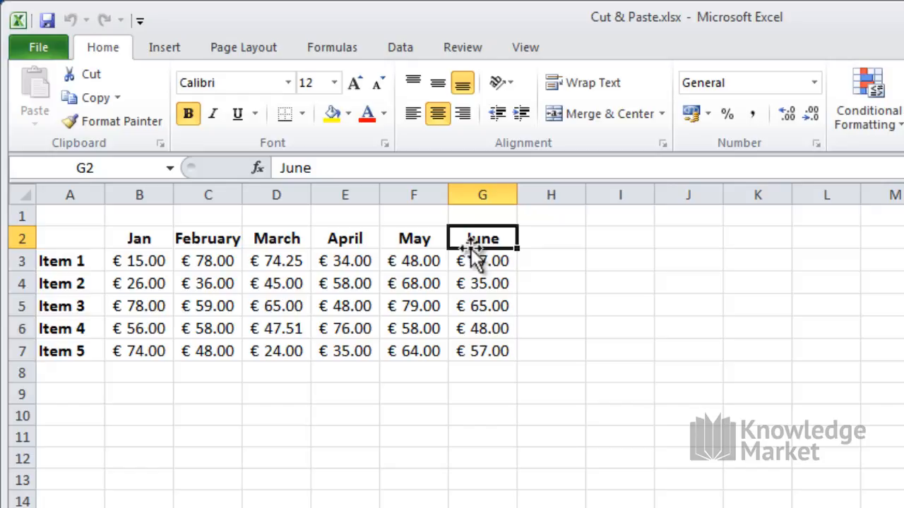
pyautogui.moveTo(472, 251); pyautogui.dragTo(597, 370)
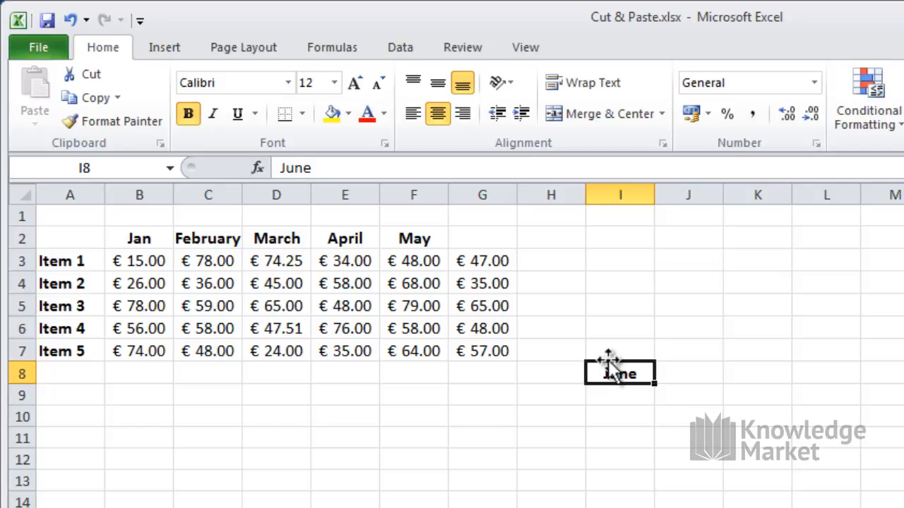
pyautogui.moveTo(609, 363); pyautogui.dragTo(490, 242)
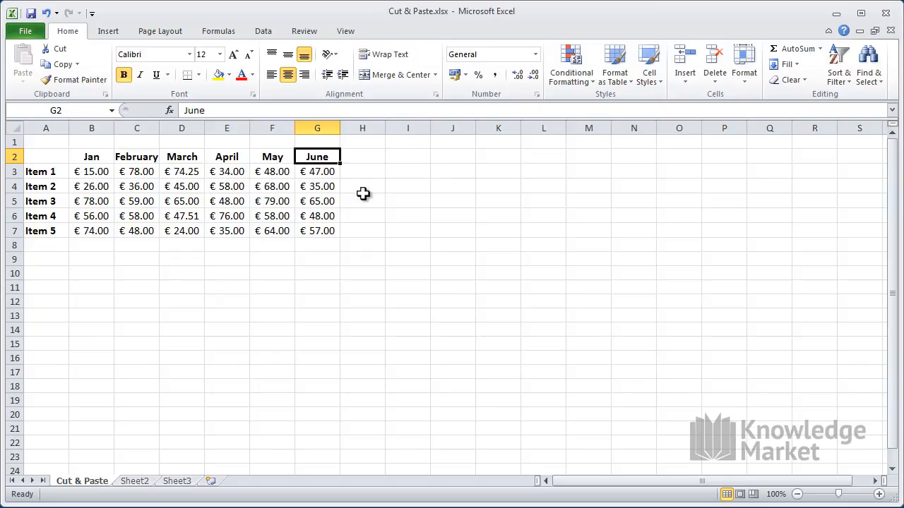
# Step: Move the whole table A2:G7 down the same sheet so that it starts at A12
pyautogui.moveTo(44, 157); pyautogui.dragTo(311, 230)
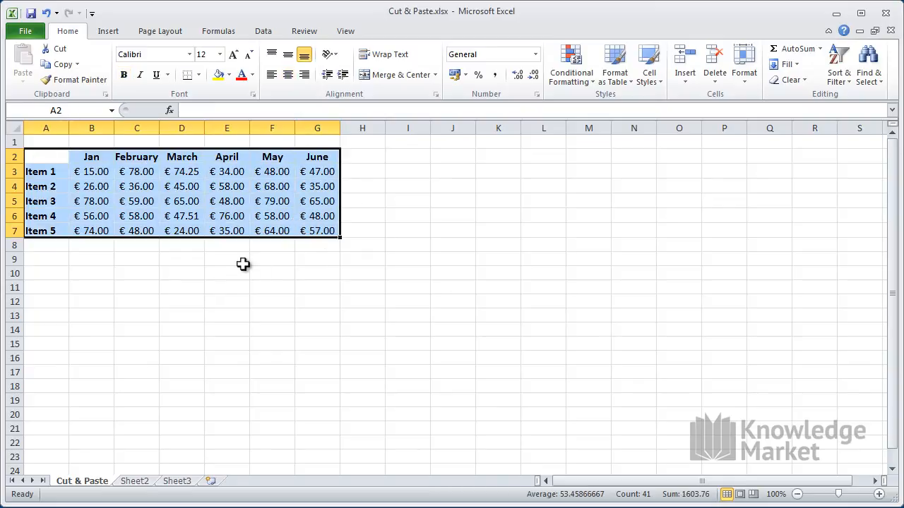
pyautogui.moveTo(229, 236); pyautogui.dragTo(217, 370)
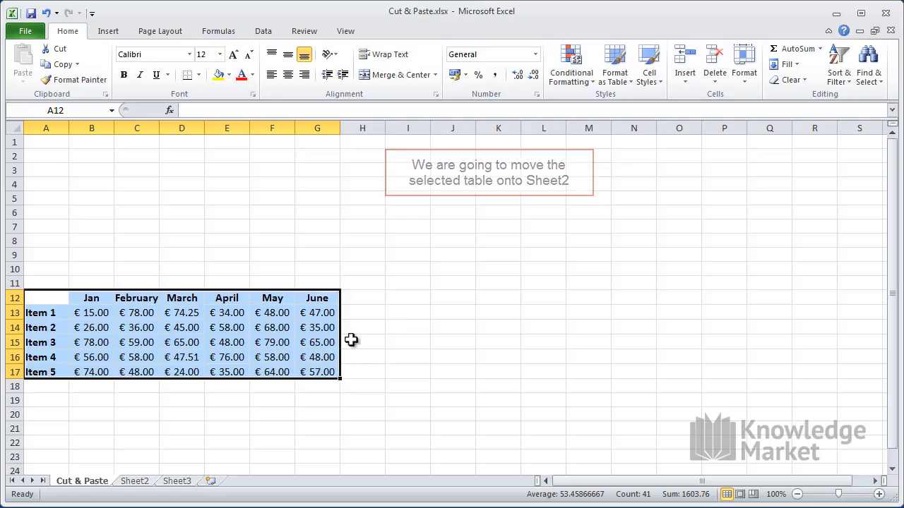
# Step: Move the table from A12:G17 onto Sheet2 at A2:G7, and check the Cut & Paste sheet it came from
pyautogui.moveTo(341, 328); pyautogui.dragTo(181, 190)
pyautogui.press('alt')
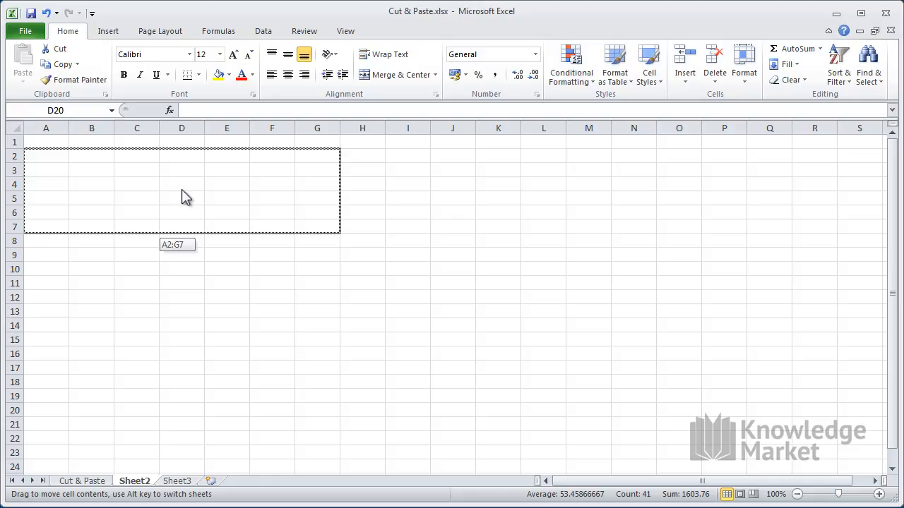
pyautogui.moveTo(181, 189); pyautogui.dragTo(181, 190)
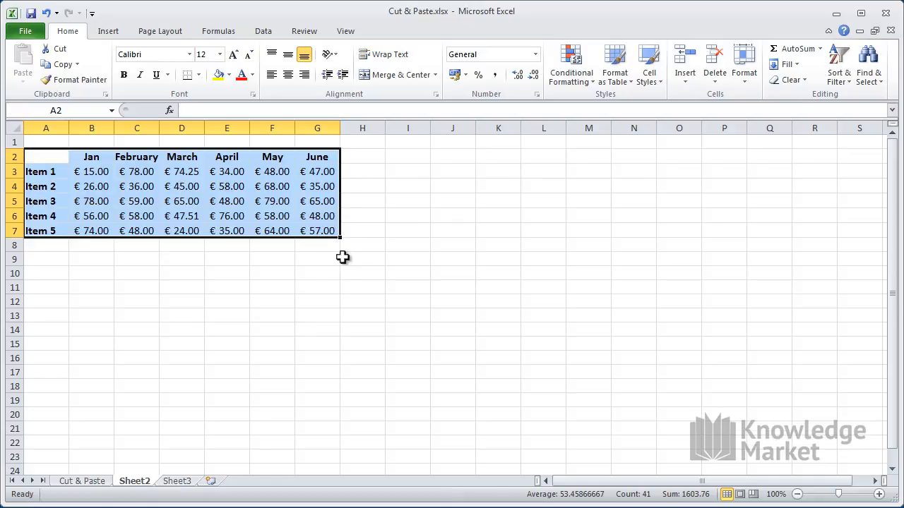
pyautogui.click(353, 259)
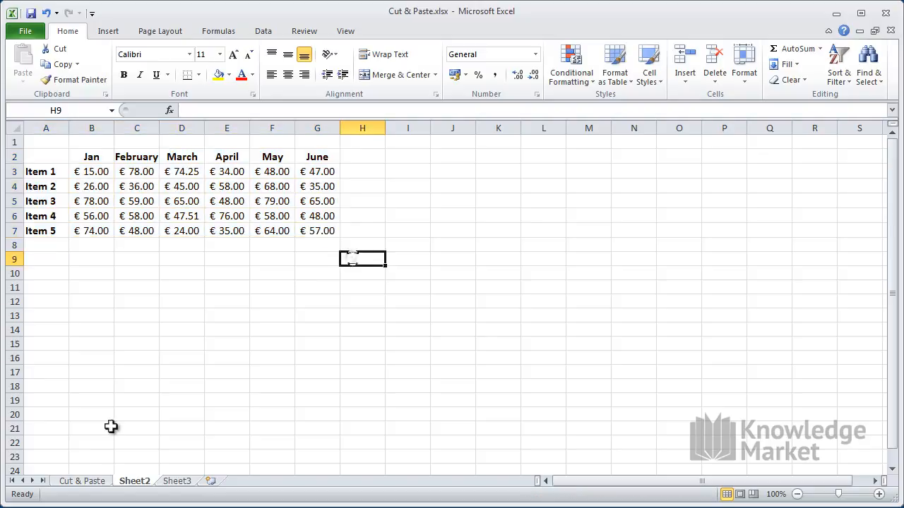
pyautogui.click(81, 480)
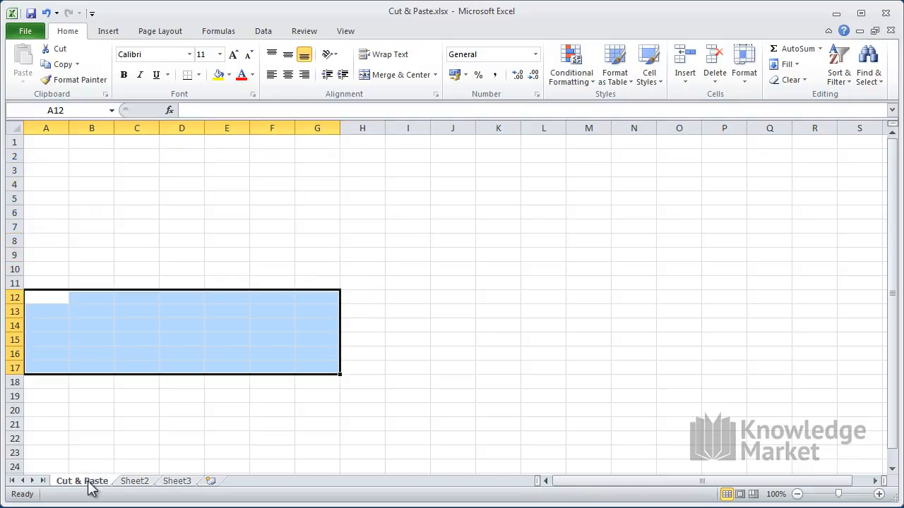
pyautogui.click(128, 397)
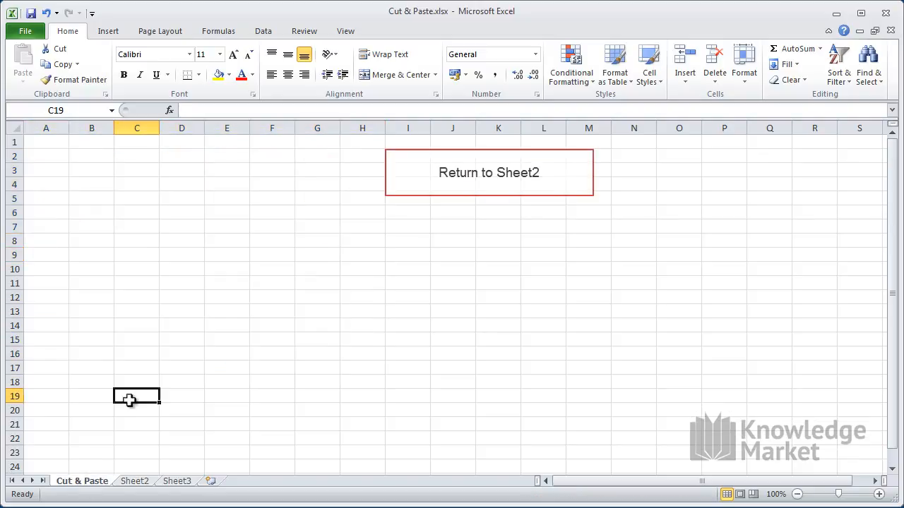
# Step: Cut the table A2:G7 from Sheet2 and paste it at A2 on the Cut & Paste sheet
pyautogui.click(140, 480)
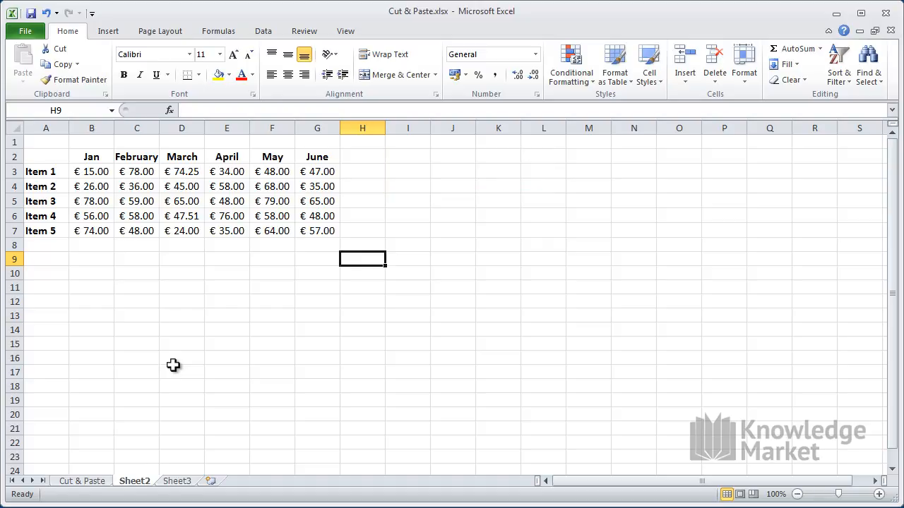
pyautogui.moveTo(53, 156); pyautogui.dragTo(304, 232)
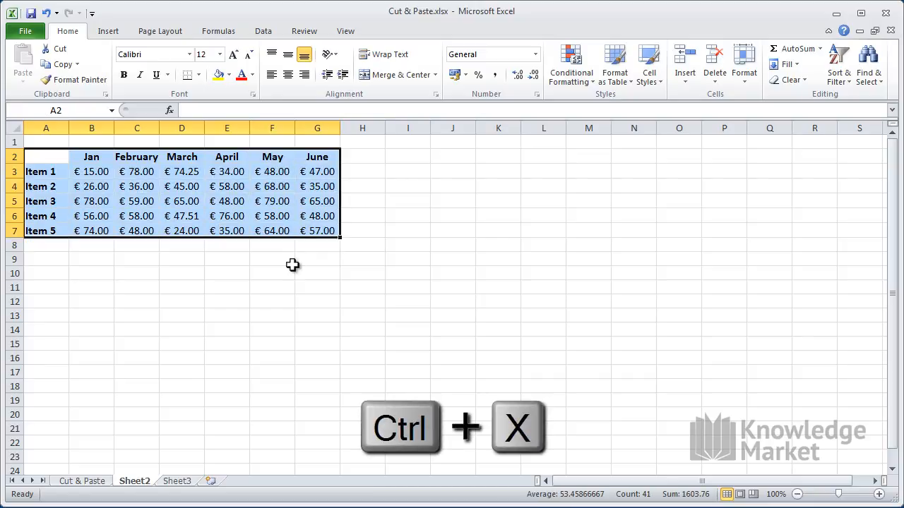
pyautogui.hotkey('ctrl', 'x')
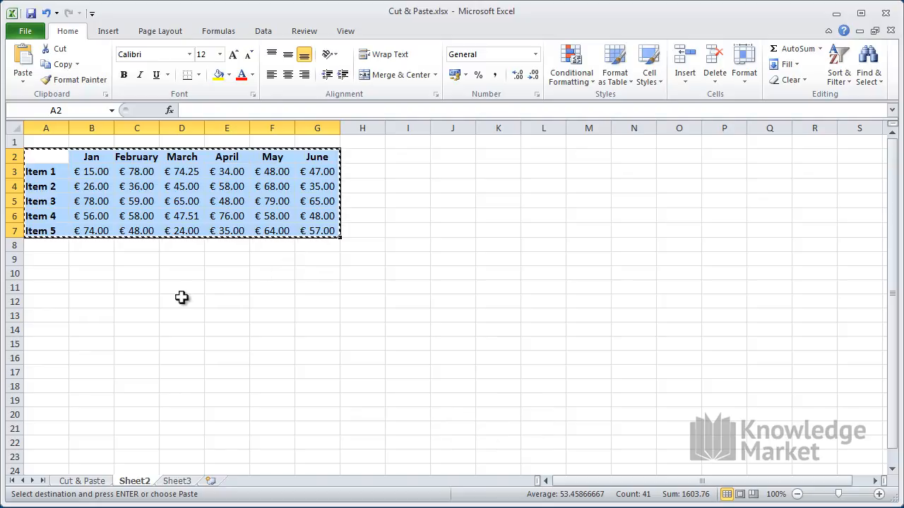
pyautogui.click(75, 481)
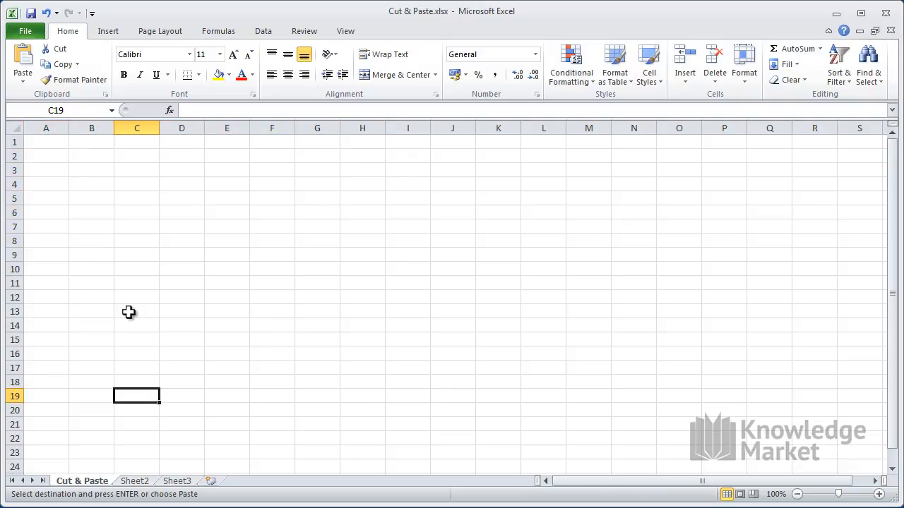
pyautogui.click(51, 156)
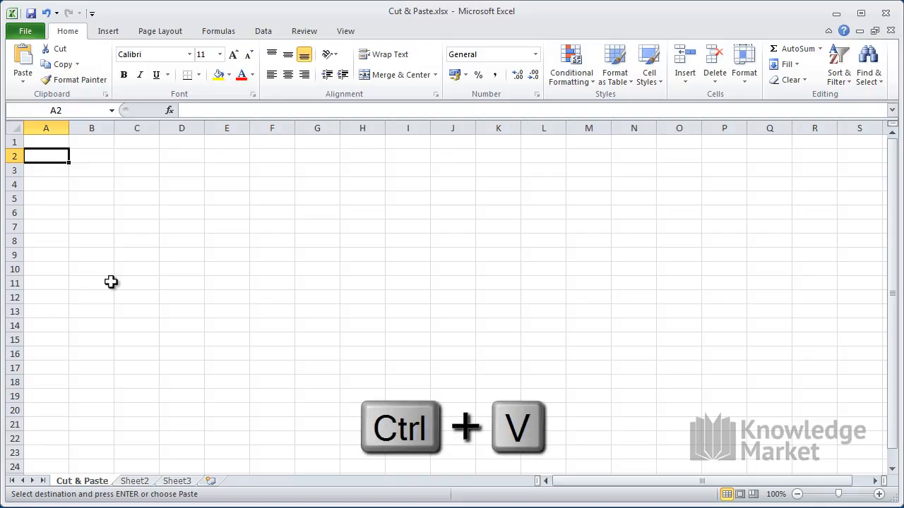
pyautogui.hotkey('ctrl', 'v')
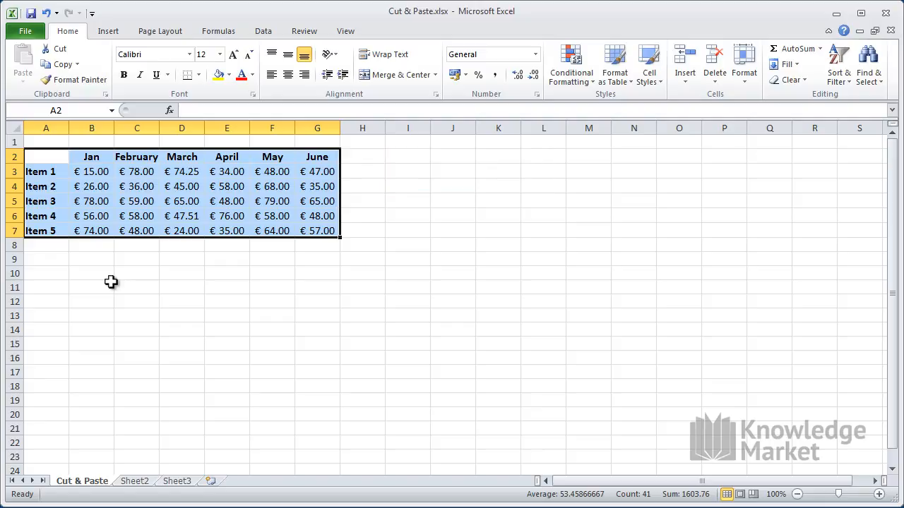
# Step: Cut the selected table and paste it on the same sheet starting at A11
pyautogui.rightClick(166, 200)
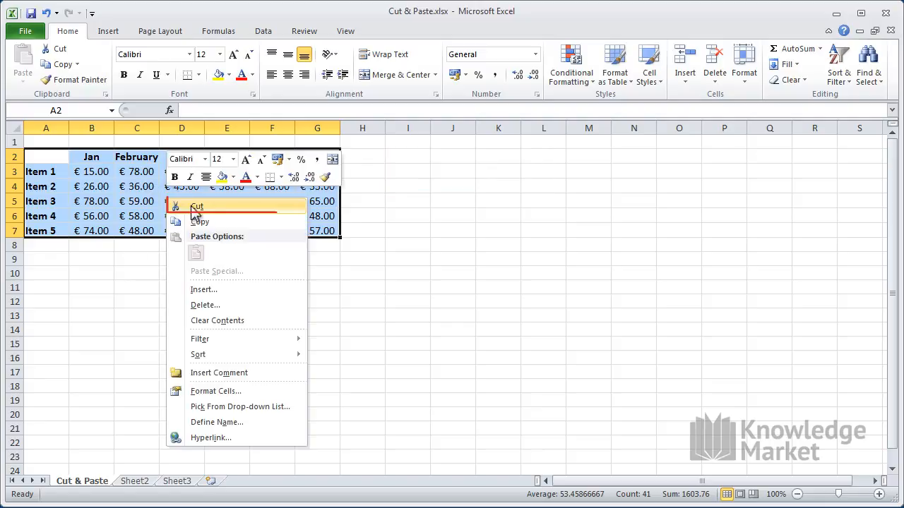
pyautogui.click(194, 207)
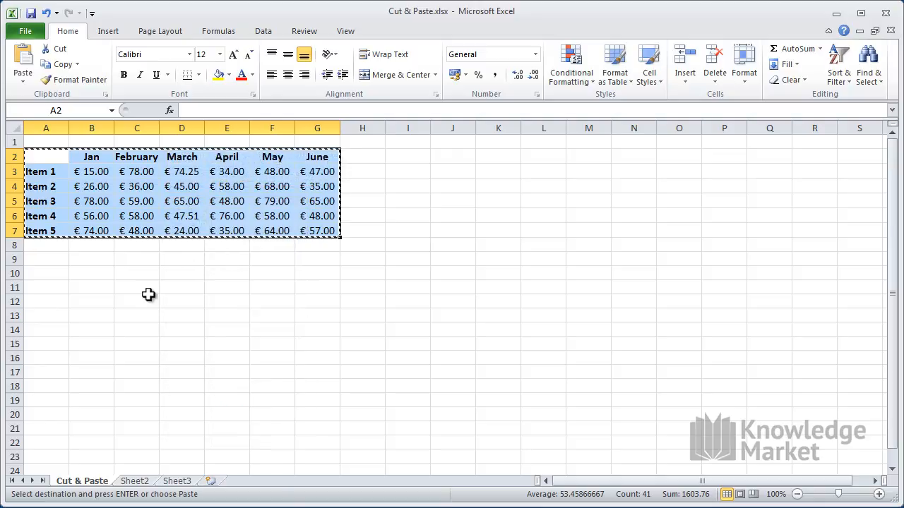
pyautogui.click(51, 287)
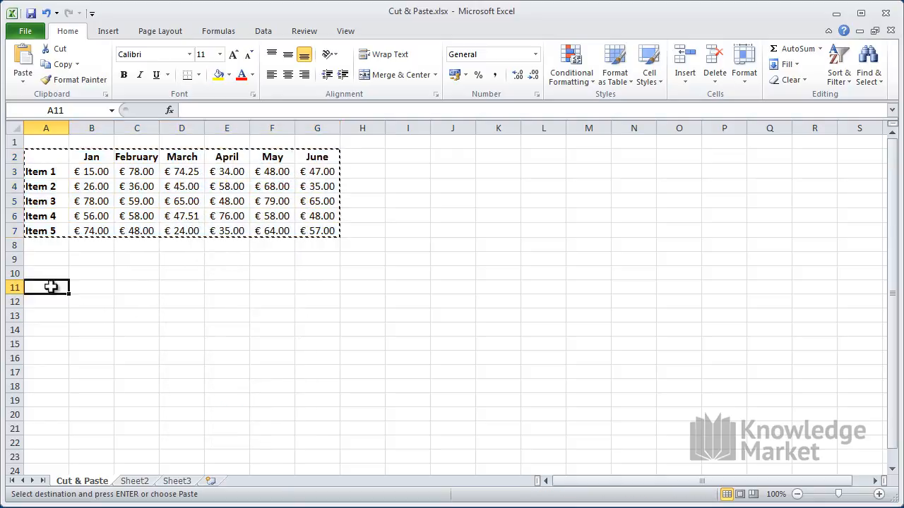
pyautogui.rightClick(54, 288)
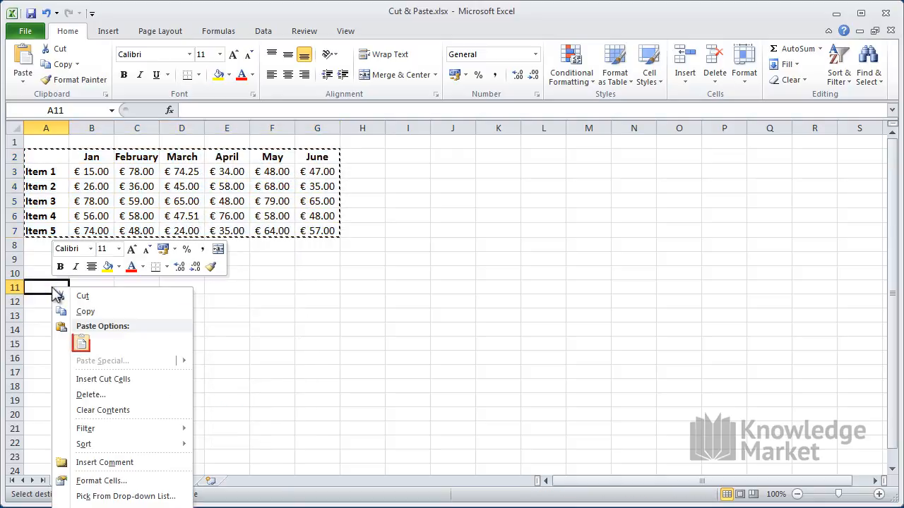
pyautogui.click(80, 344)
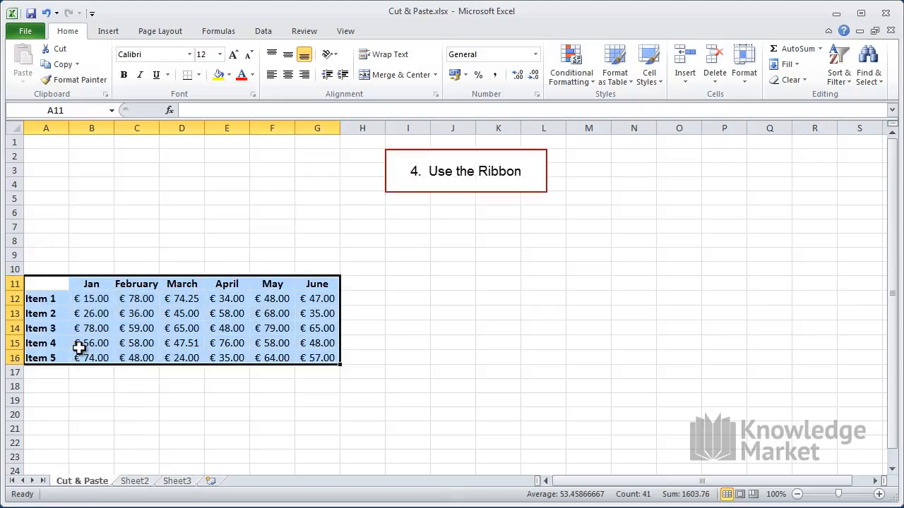
# Step: Cut the table at A11:G16 and paste it back starting at A2
pyautogui.click(60, 50)
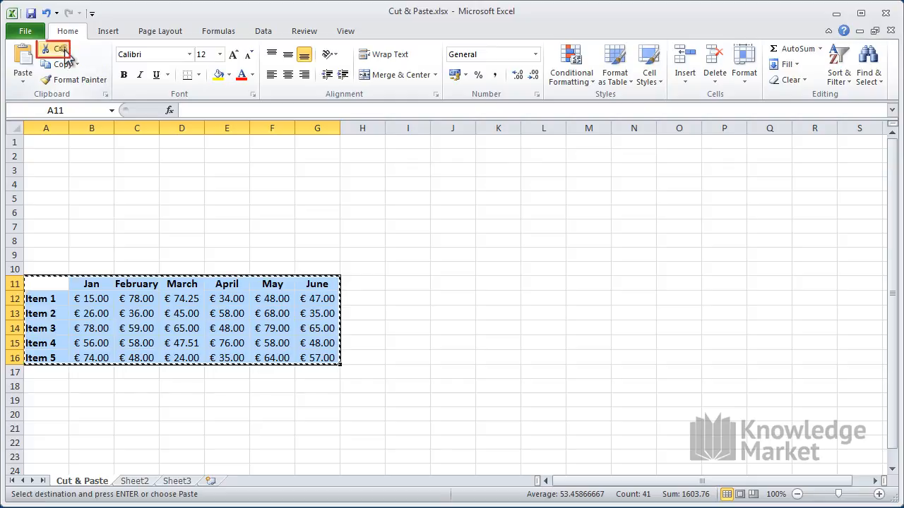
pyautogui.click(44, 156)
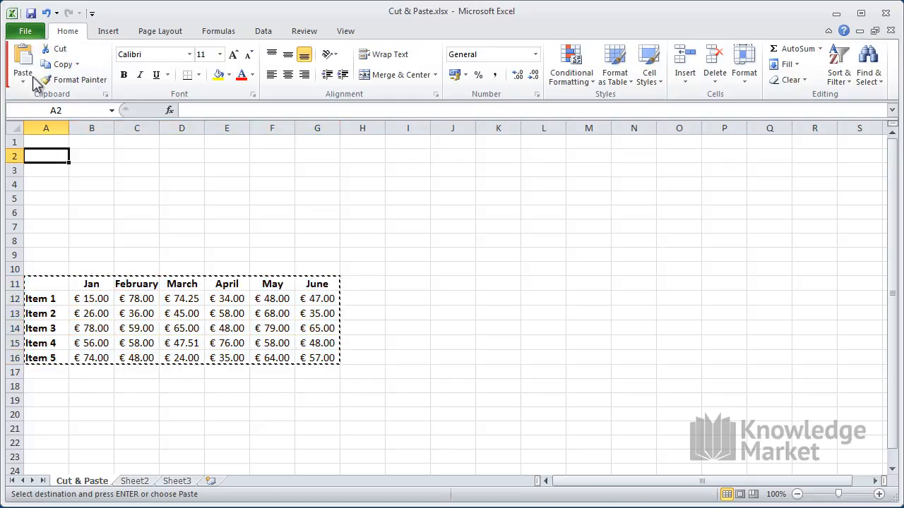
pyautogui.click(24, 57)
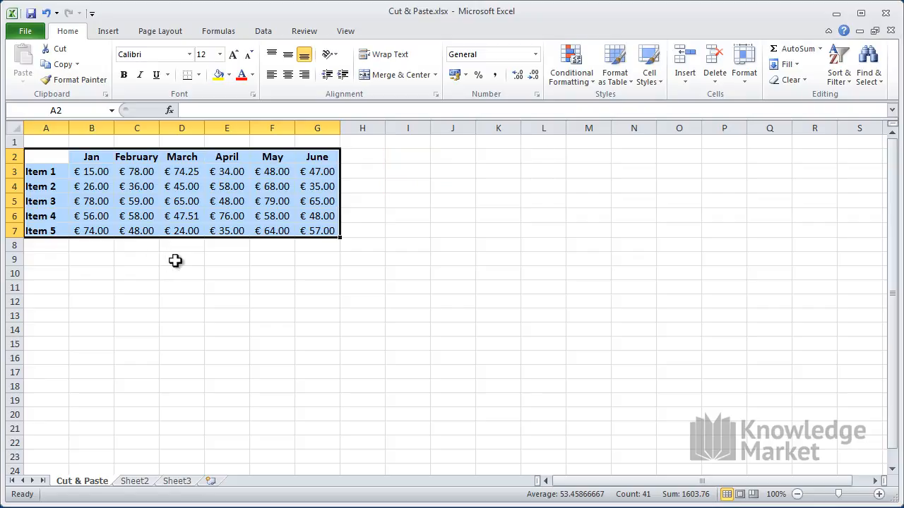
# Step: Cut the table at A2:G7 and paste it starting at A10, leaving the table deselected
pyautogui.rightClick(183, 199)
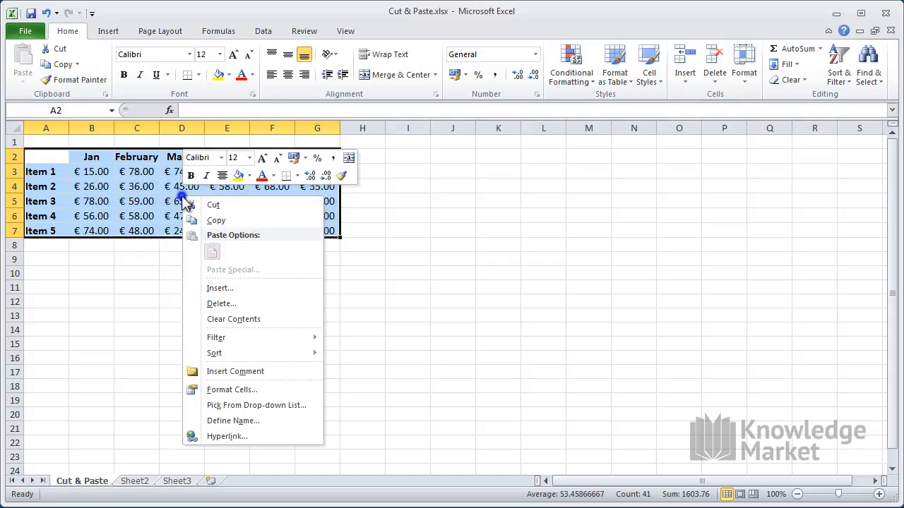
pyautogui.click(212, 204)
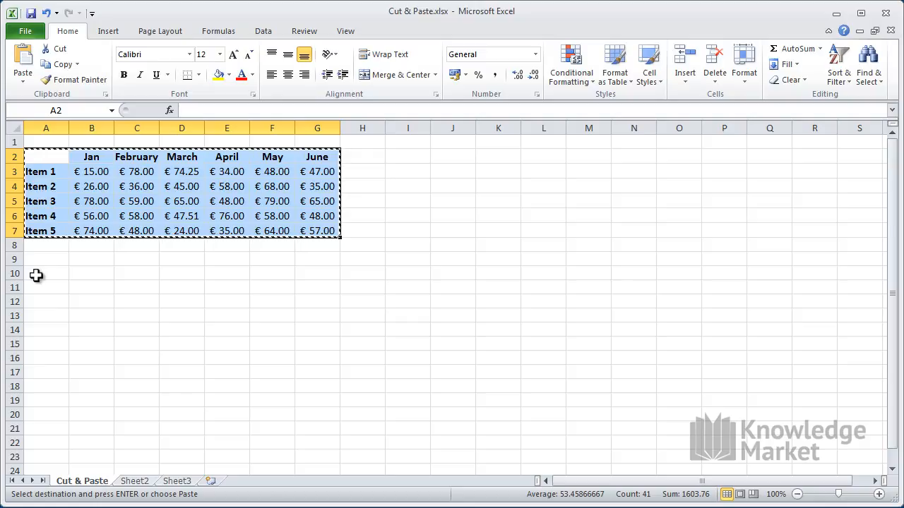
pyautogui.click(36, 275)
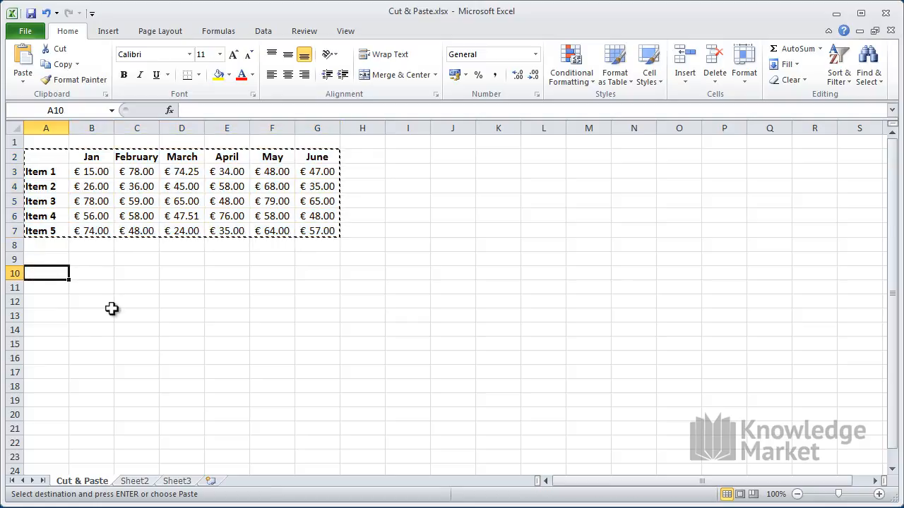
pyautogui.hotkey('ctrl', 'v')
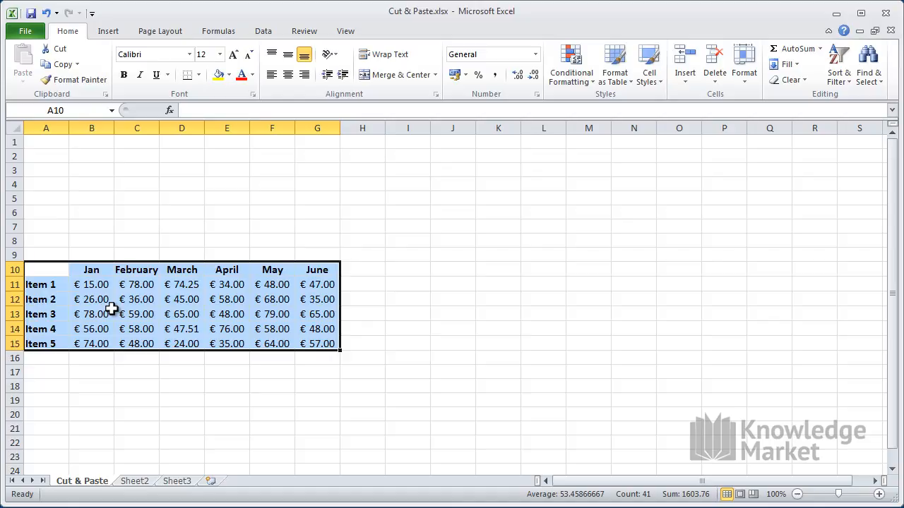
pyautogui.click(126, 370)
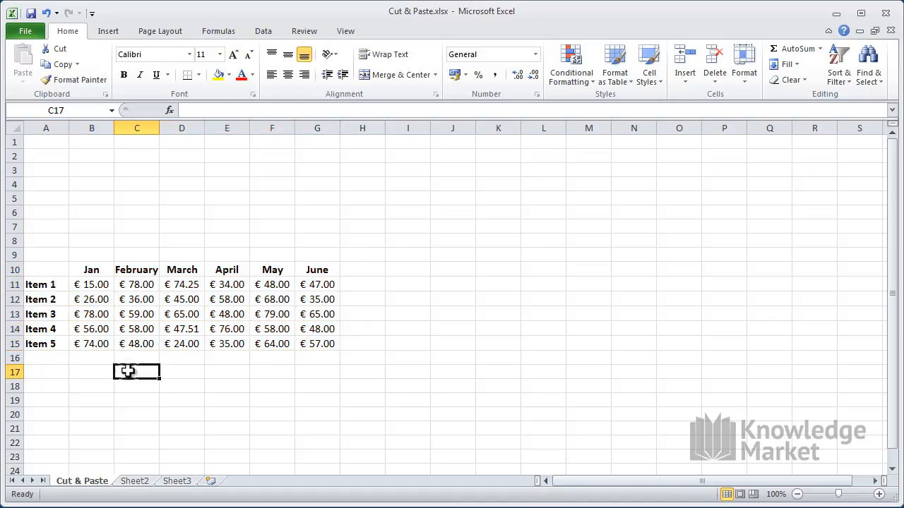